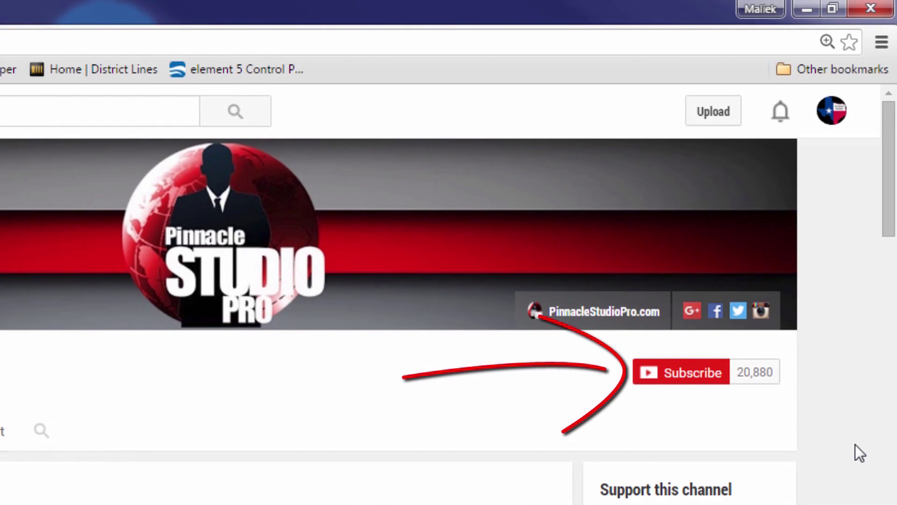
# Subscribe to the PinnacleStudioPro channel and switch on 'Send me all notifications'
pyautogui.click(686, 382)
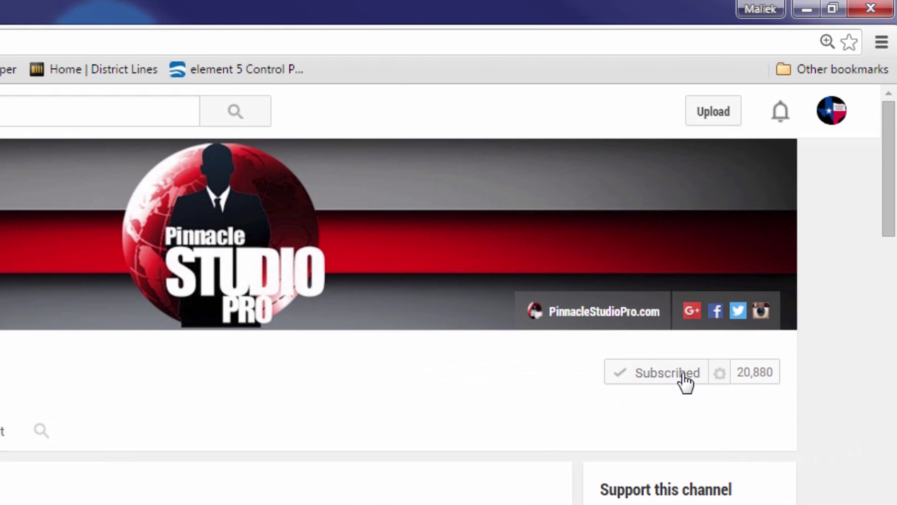
pyautogui.click(721, 379)
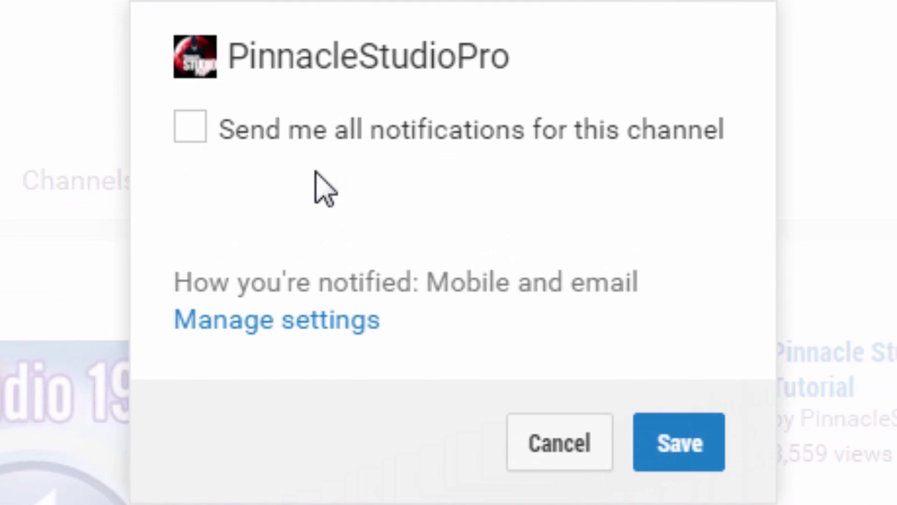
pyautogui.click(192, 136)
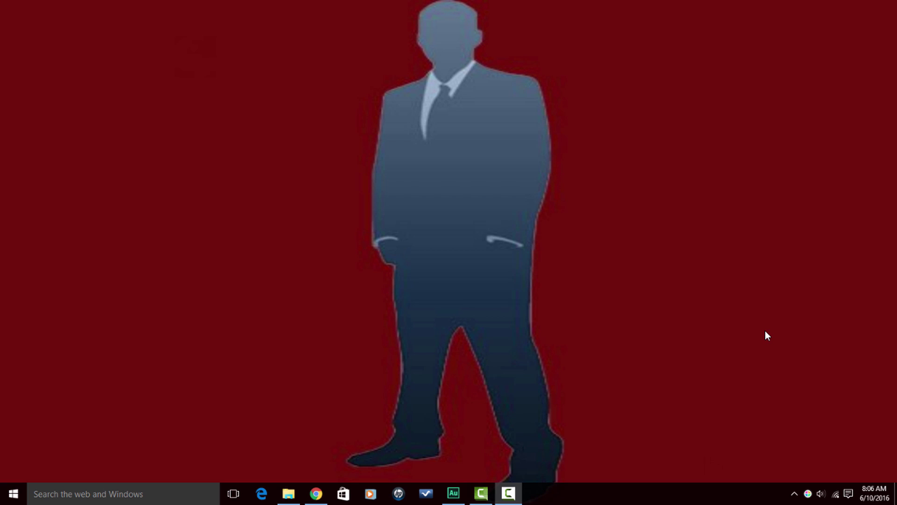
# Open San_Antonio_to_Houston.jpg from the Travel Map folder in Paint using Open with
pyautogui.click(289, 494)
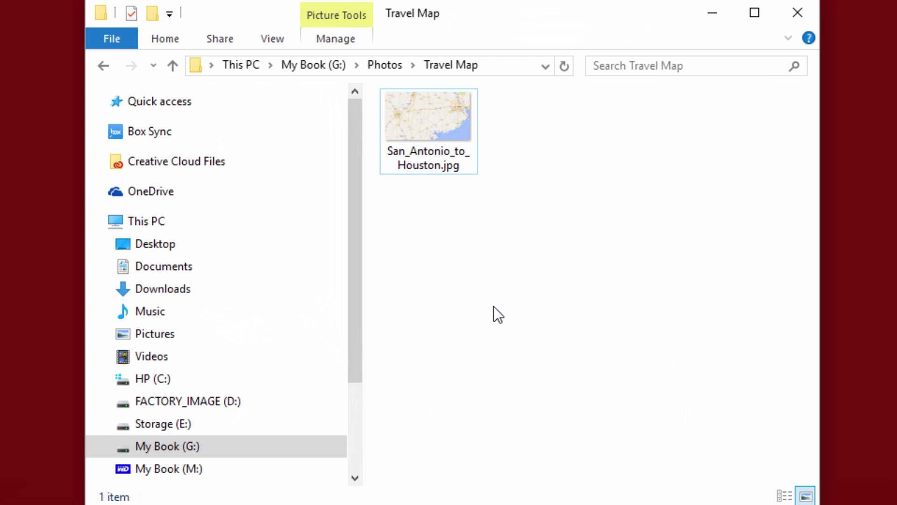
pyautogui.click(414, 122)
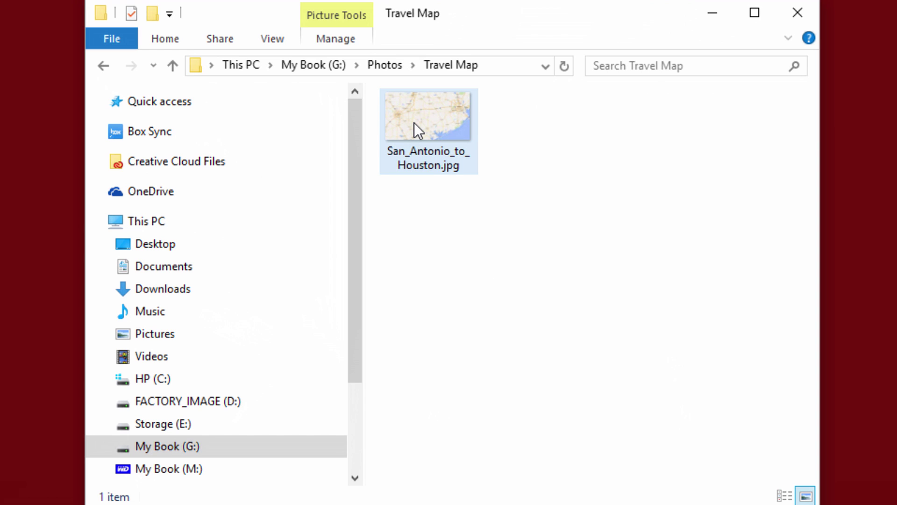
pyautogui.click(414, 123)
pyautogui.rightClick(414, 123)
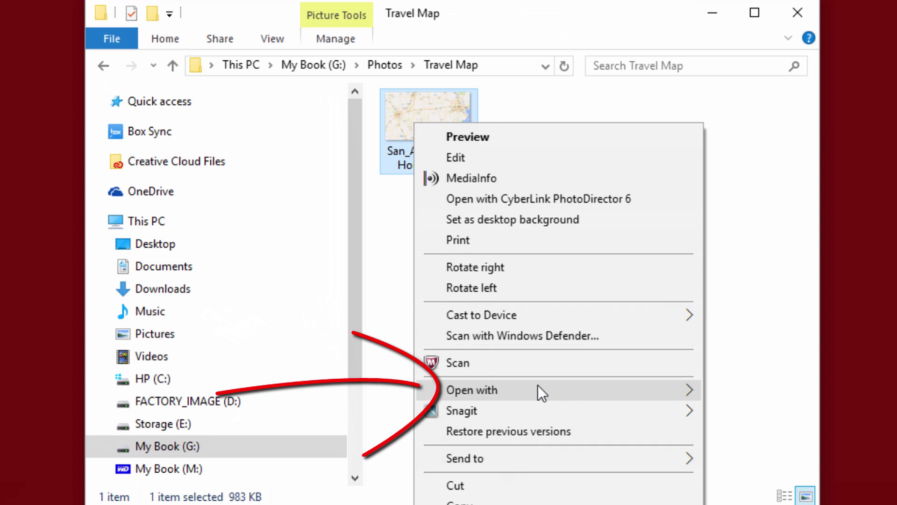
pyautogui.moveTo(538, 385)
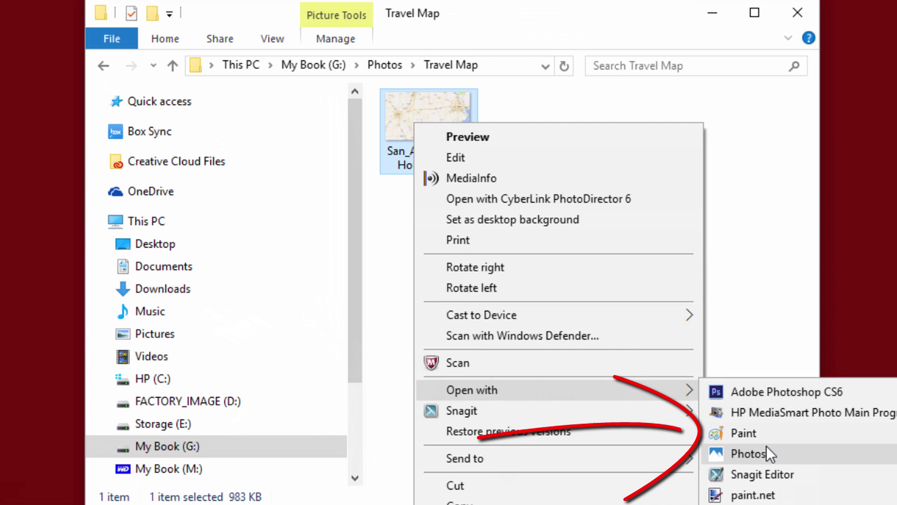
pyautogui.click(745, 434)
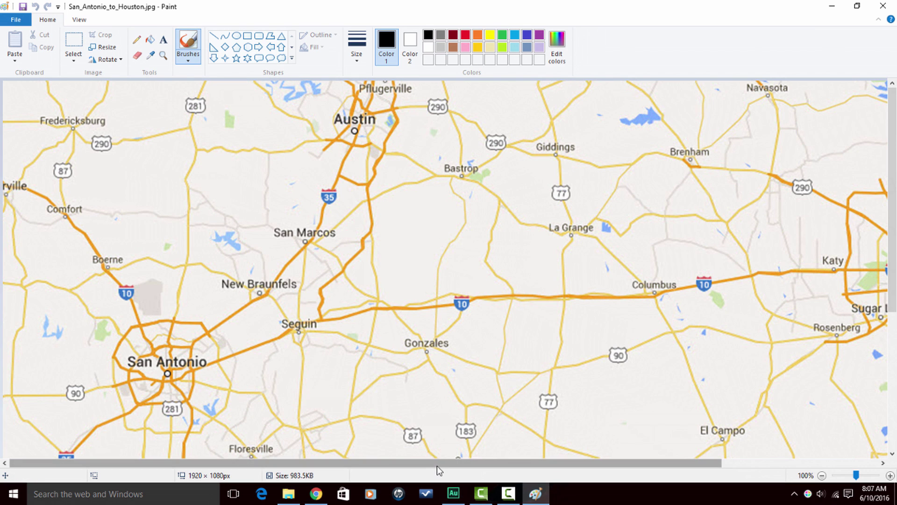
# Scroll the map right to show Houston, then pick an 8px brush in red
pyautogui.moveTo(437, 465); pyautogui.dragTo(525, 476)
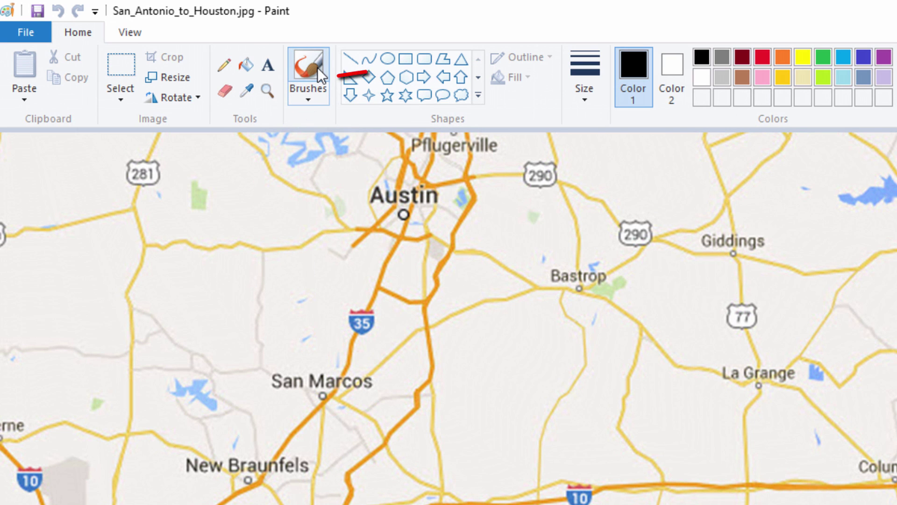
pyautogui.click(583, 86)
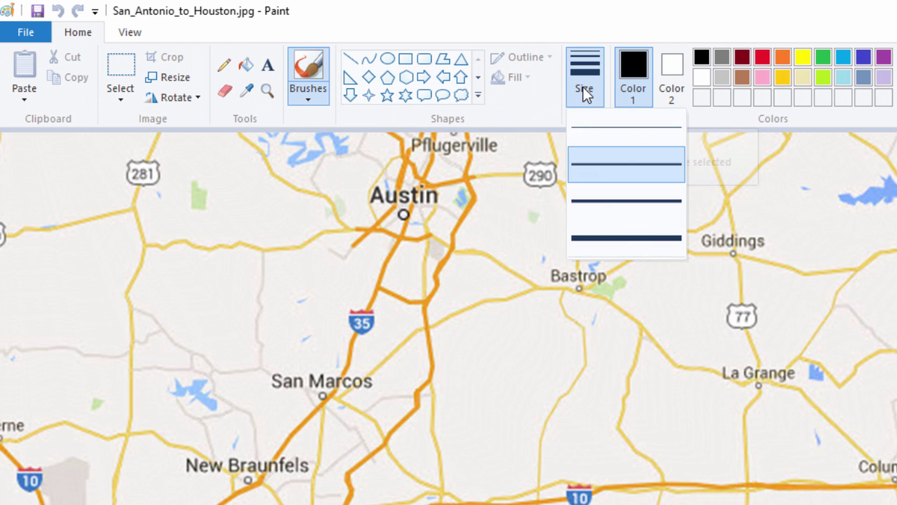
pyautogui.click(625, 235)
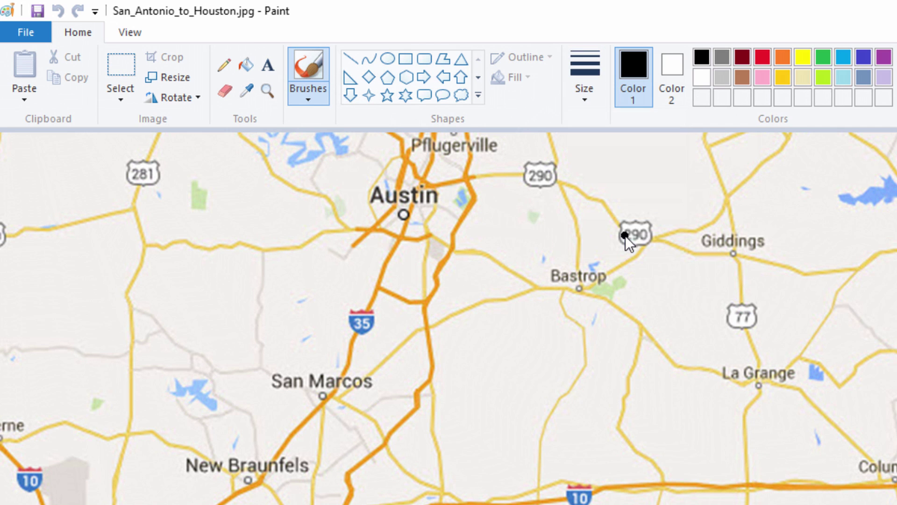
pyautogui.click(761, 55)
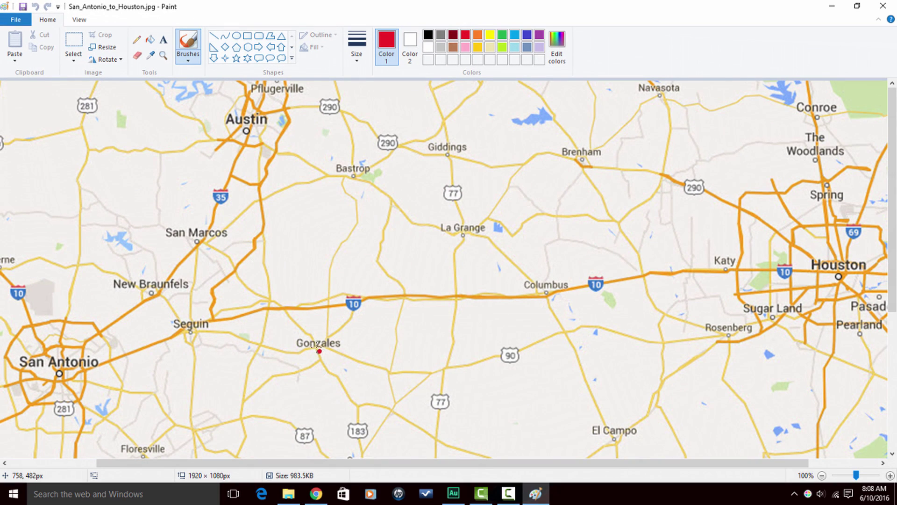
# Draw a red line along I-10 from San Antonio past Seguin to Houston
pyautogui.click(93, 344)
pyautogui.moveTo(60, 380)
pyautogui.mouseDown()
pyautogui.moveTo(264, 309)
pyautogui.moveTo(406, 294)
pyautogui.moveTo(552, 294)
pyautogui.moveTo(682, 267)
pyautogui.moveTo(839, 270)
pyautogui.mouseUp()
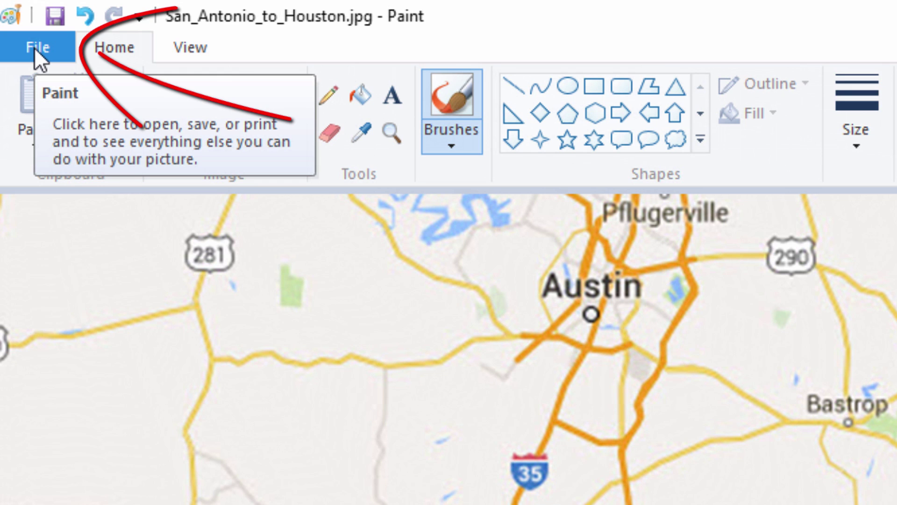
# Save a JPEG copy named San_Antonio_to_Houston_Line.jpg by inserting '_Line' before the extension
pyautogui.click(35, 47)
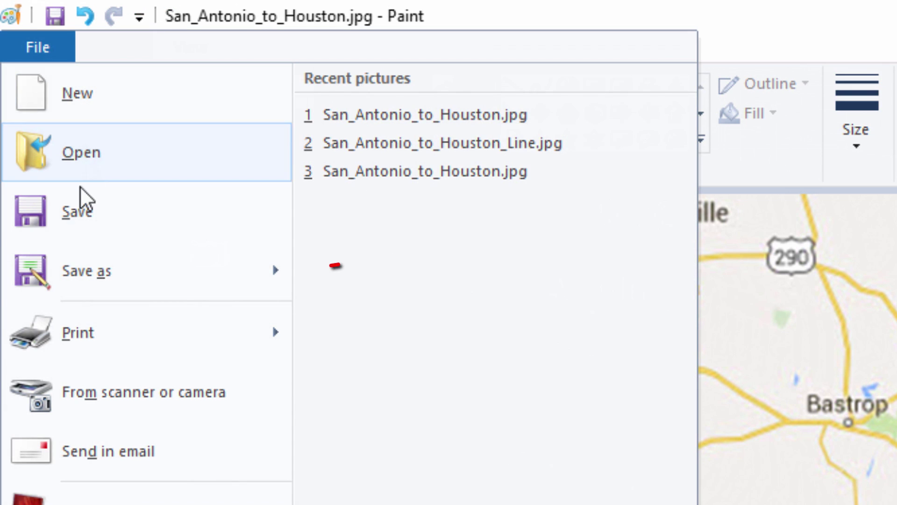
pyautogui.moveTo(62, 279)
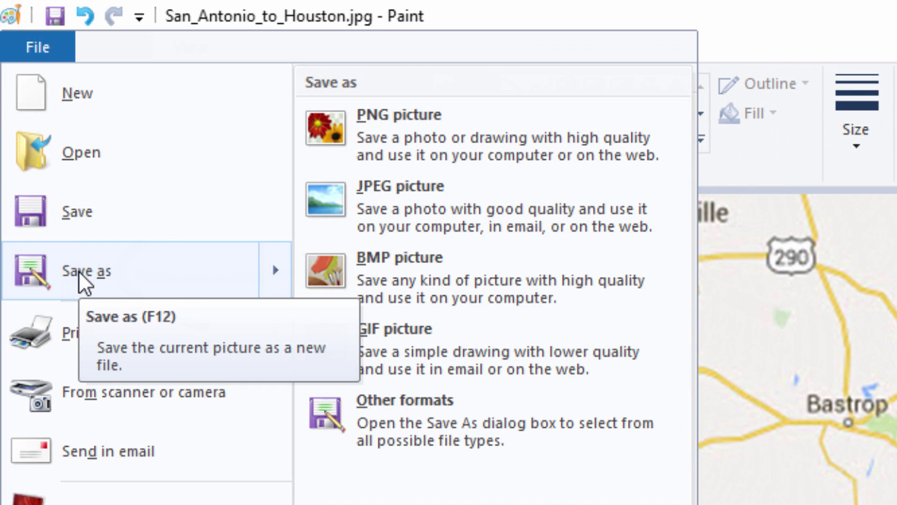
pyautogui.click(525, 215)
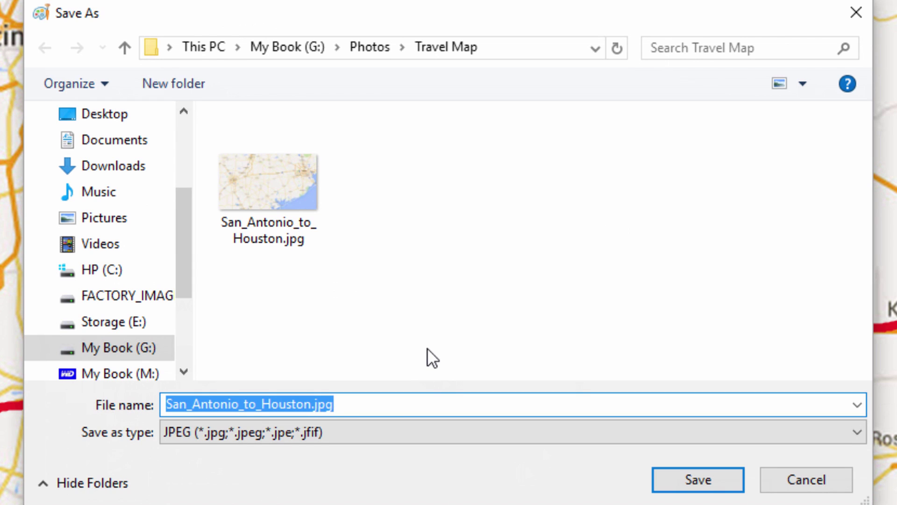
pyautogui.click(320, 404)
pyautogui.press('Left')
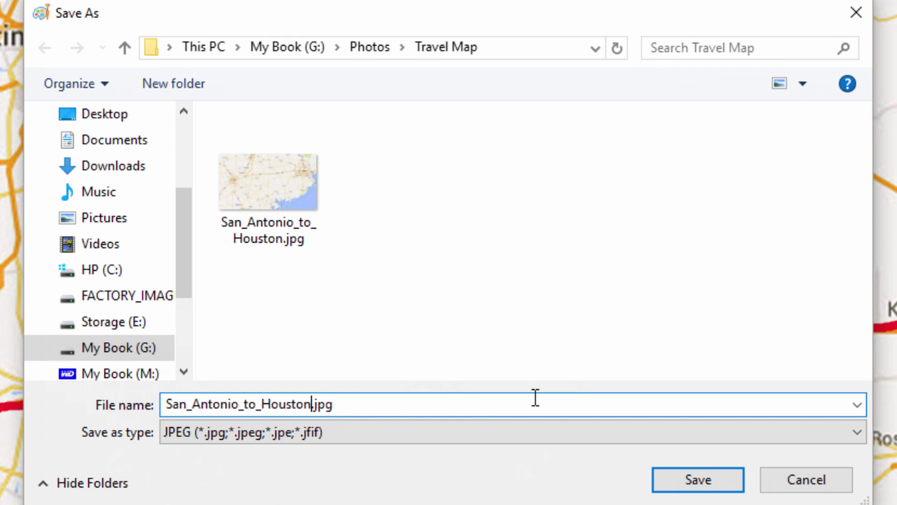
pyautogui.write('_Line')
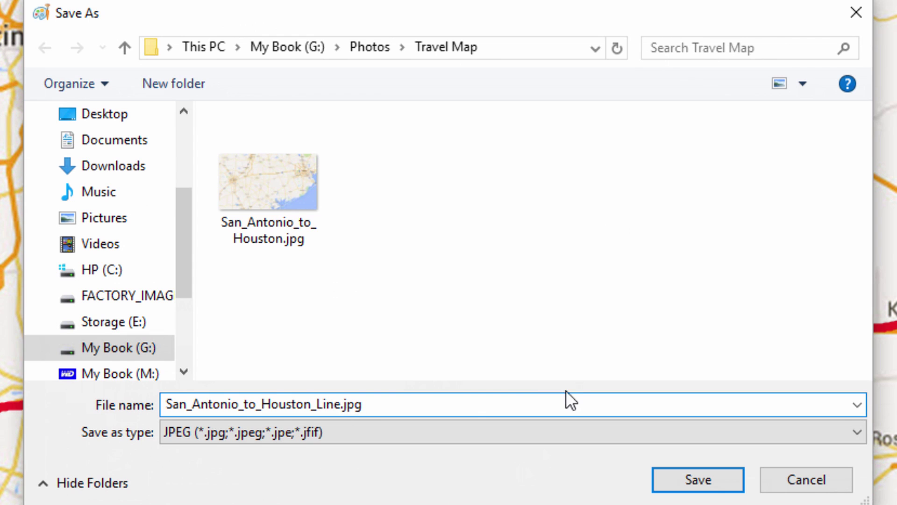
pyautogui.click(711, 478)
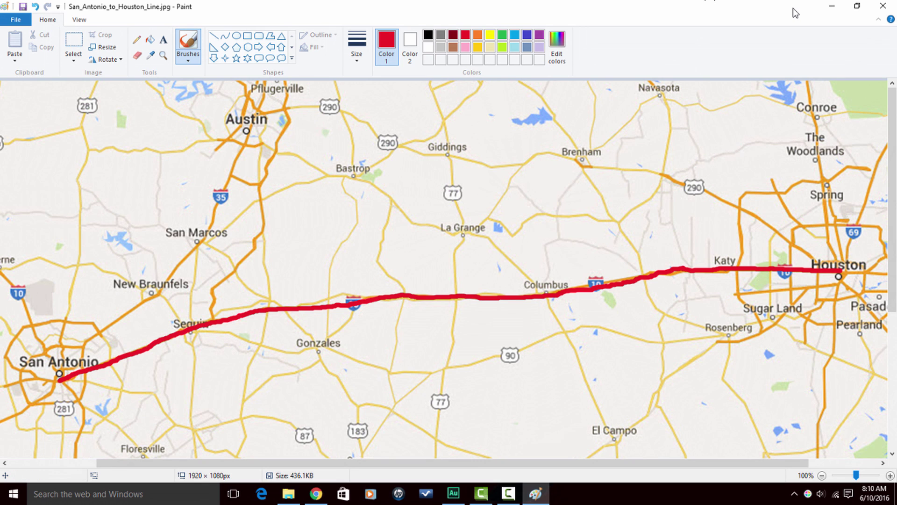
# Close Paint and the Travel Map folder, then turn on Show desktop icons
pyautogui.click(883, 11)
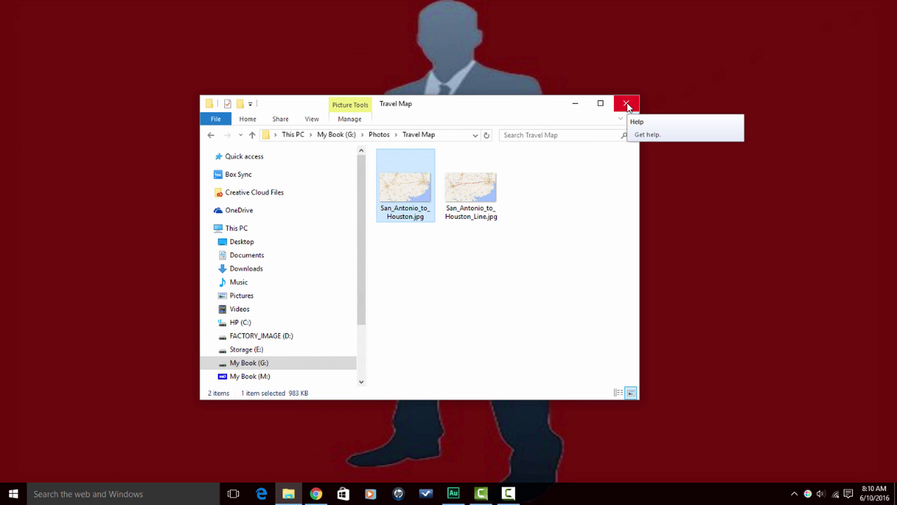
pyautogui.click(626, 103)
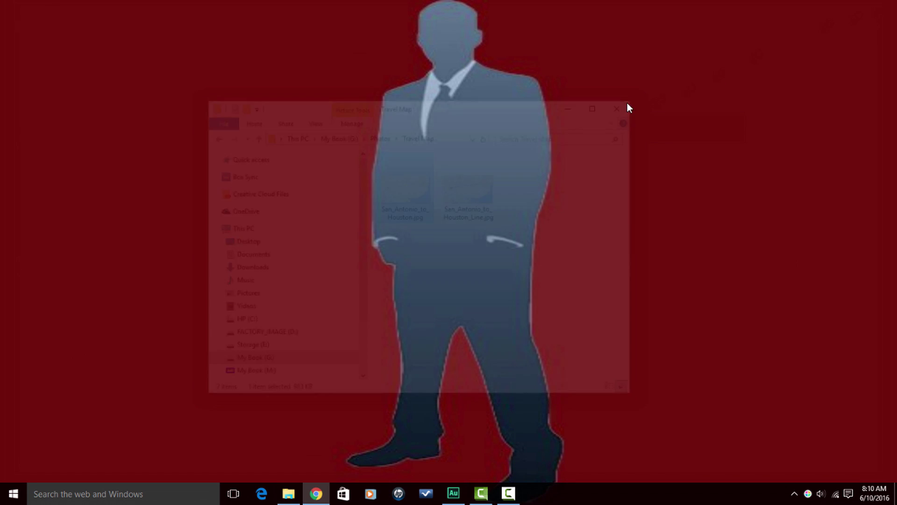
pyautogui.rightClick(582, 206)
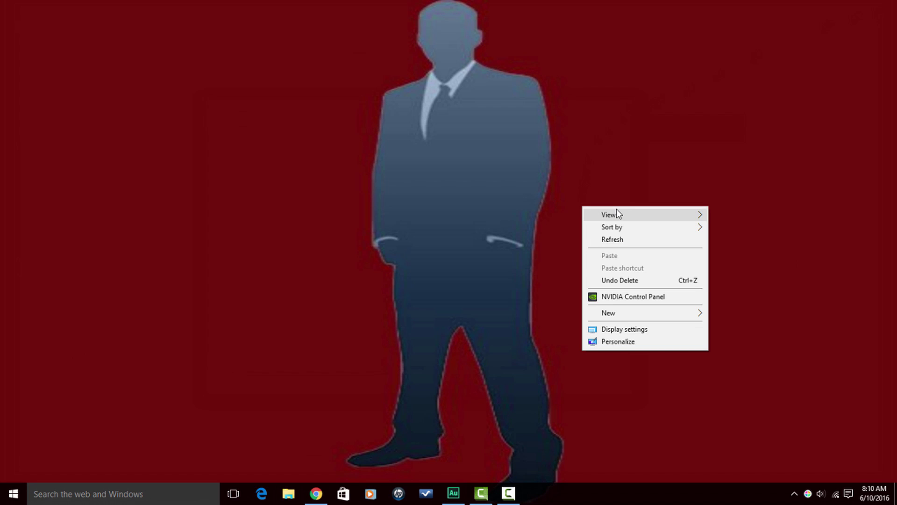
pyautogui.moveTo(625, 210)
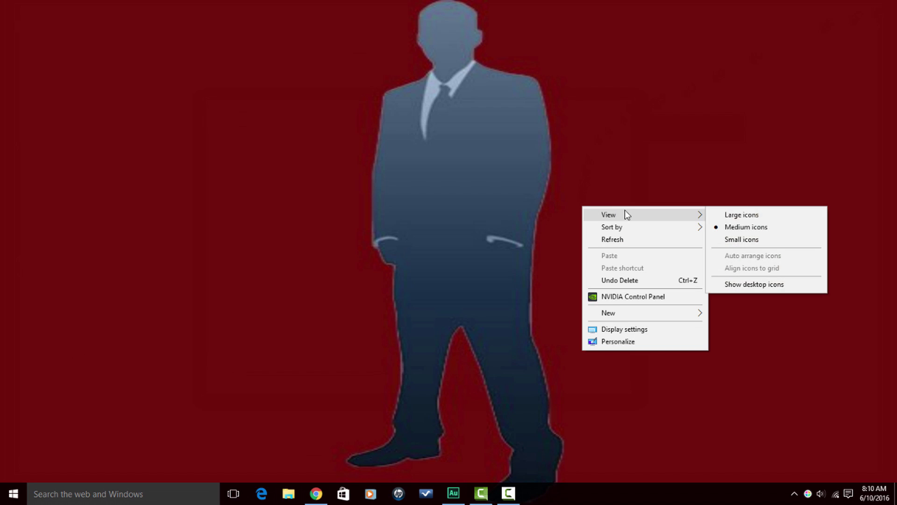
pyautogui.click(749, 284)
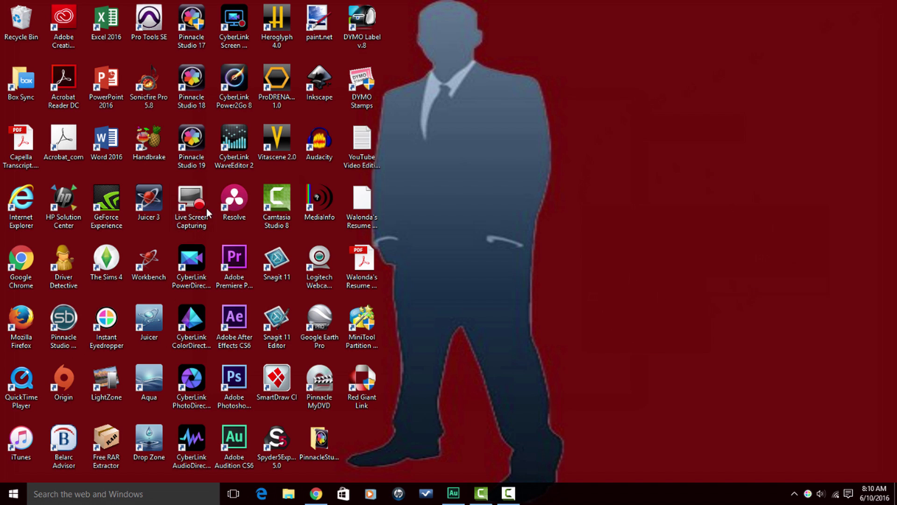
# Launch Pinnacle Studio 19, place the plain map on A/V Track (2), and stretch it to 30 seconds
pyautogui.doubleClick(188, 143)
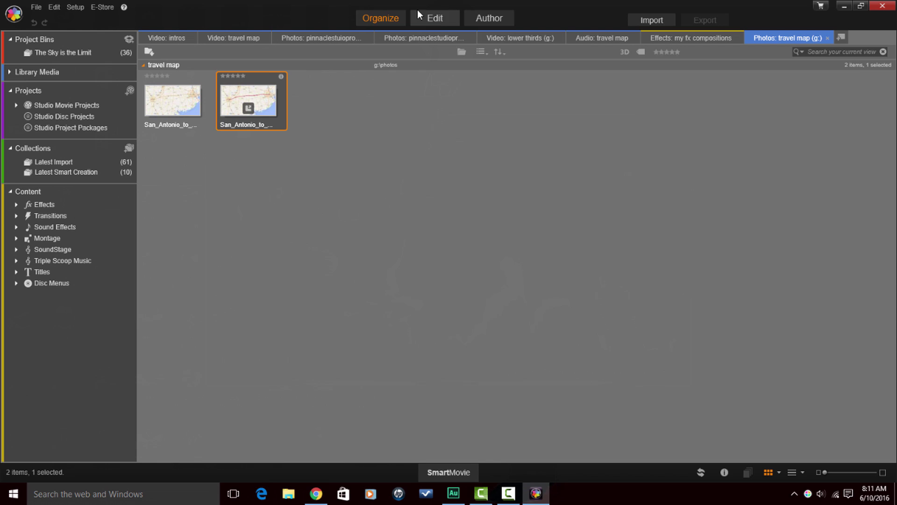
pyautogui.click(442, 22)
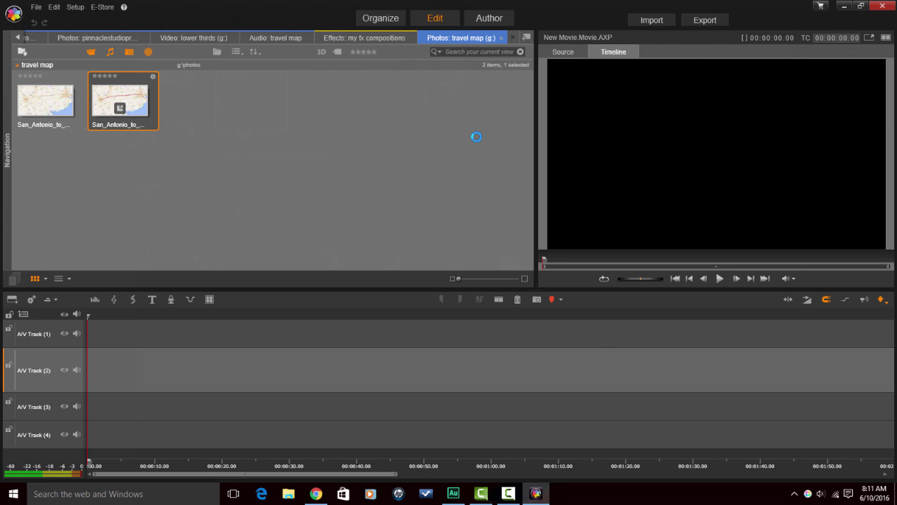
pyautogui.click(51, 102)
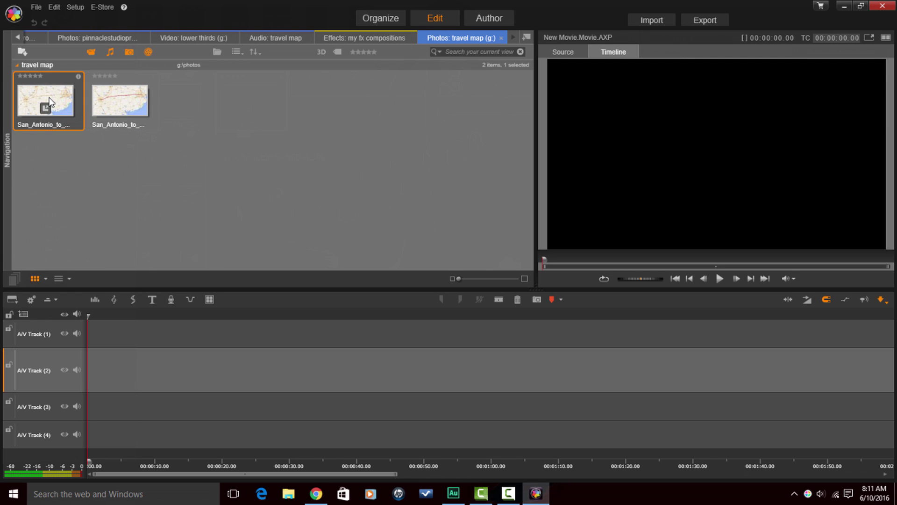
pyautogui.moveTo(55, 108); pyautogui.dragTo(117, 365)
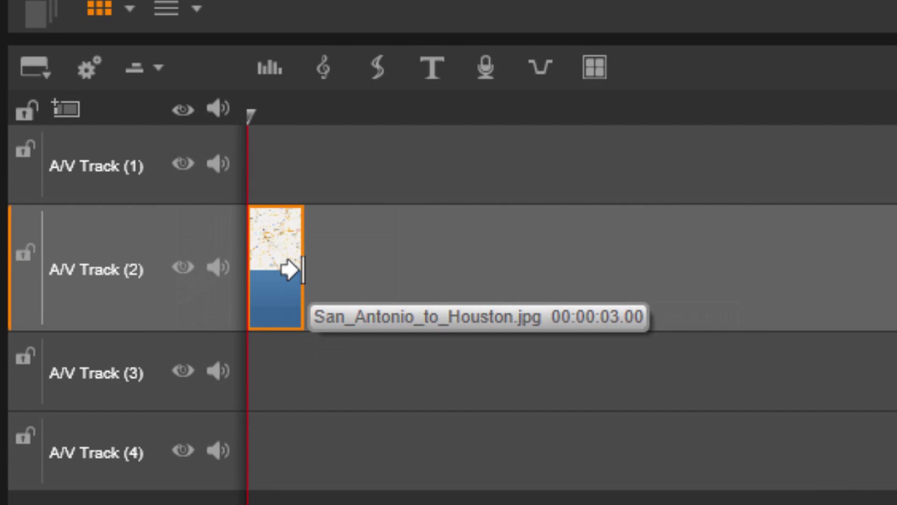
pyautogui.moveTo(300, 268); pyautogui.dragTo(822, 323)
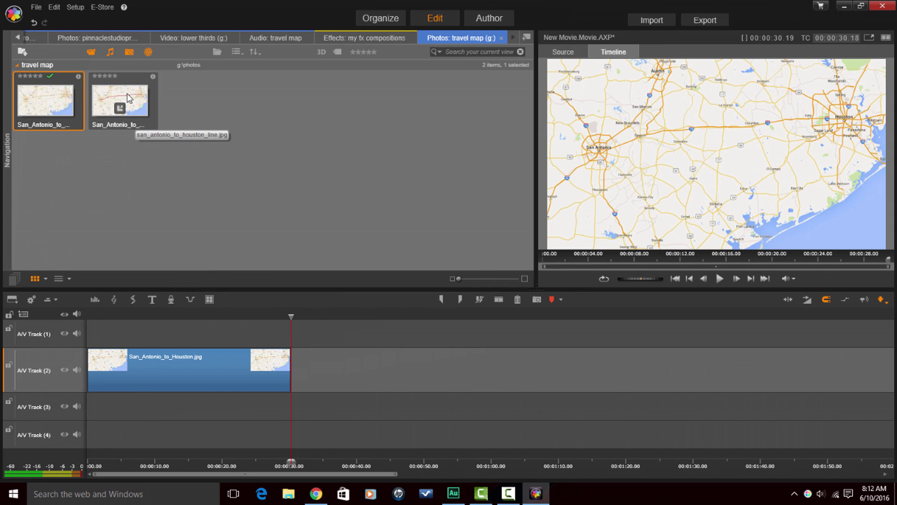
# Place San_Antonio_to_Houston_Line.jpg at 0:00 on A/V Track (1), stretched to 00:00:30.19
pyautogui.click(129, 98)
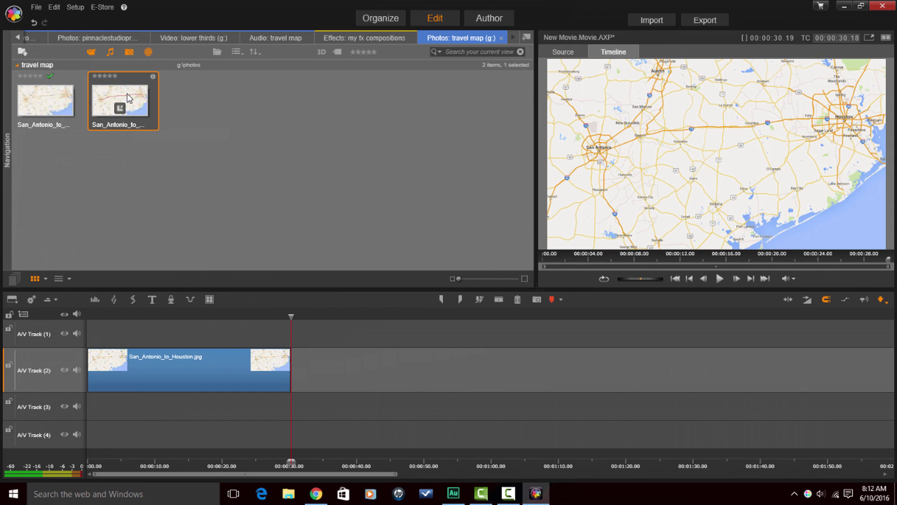
pyautogui.moveTo(127, 126); pyautogui.dragTo(99, 345)
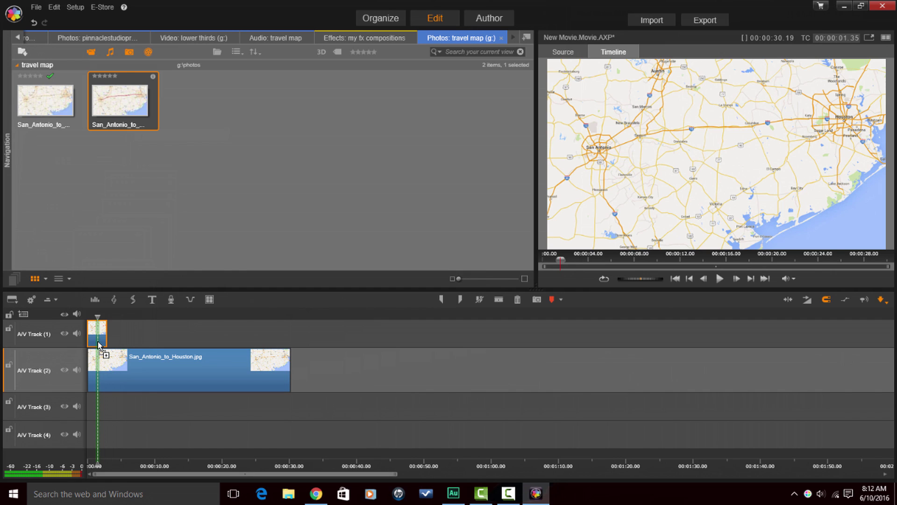
pyautogui.moveTo(98, 345); pyautogui.dragTo(97, 346)
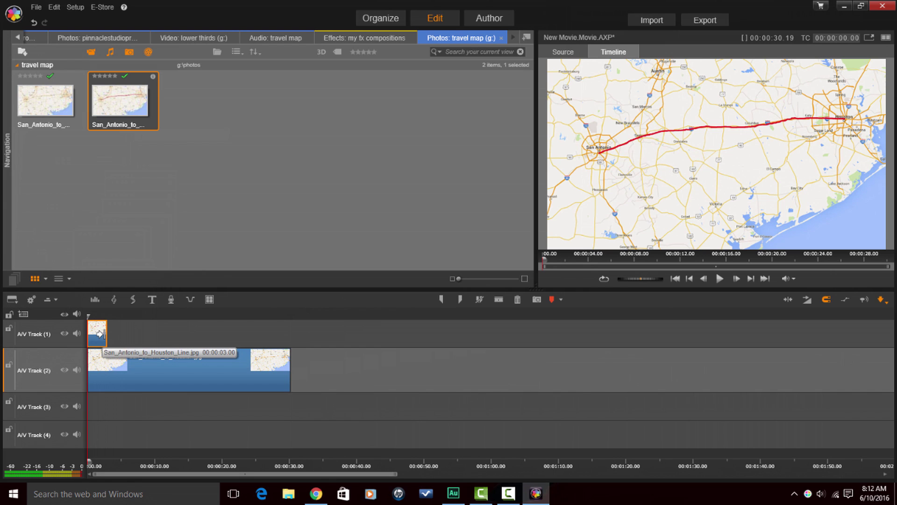
pyautogui.moveTo(103, 333); pyautogui.dragTo(288, 354)
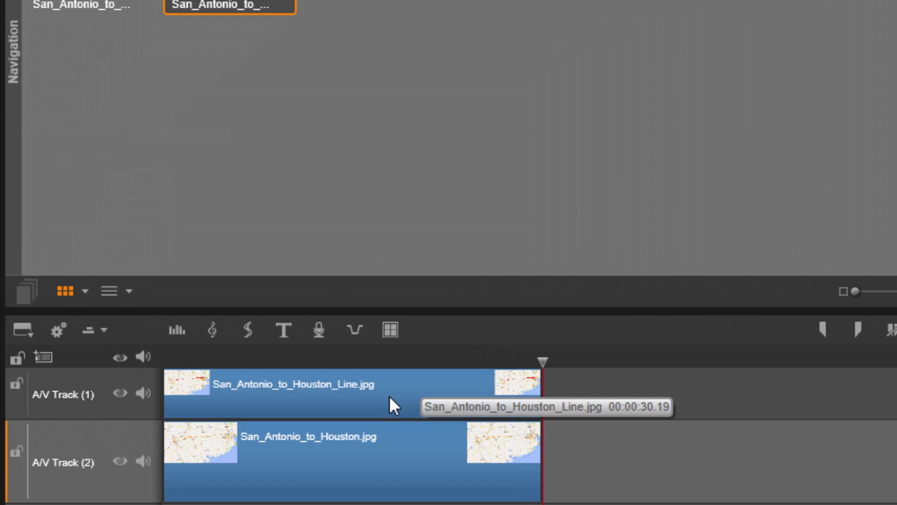
# Add the 2D Editor Advanced effect from the 2D-3D category to the Line.jpg clip
pyautogui.rightClick(392, 405)
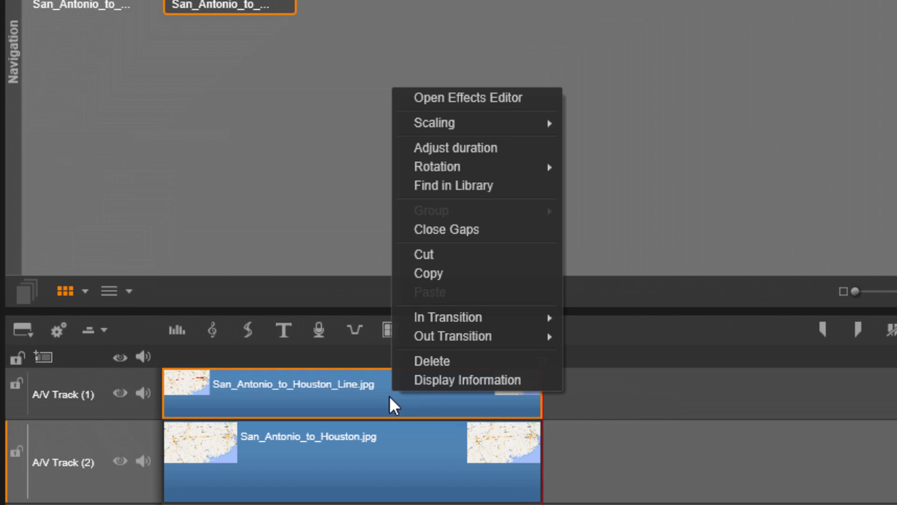
pyautogui.click(473, 97)
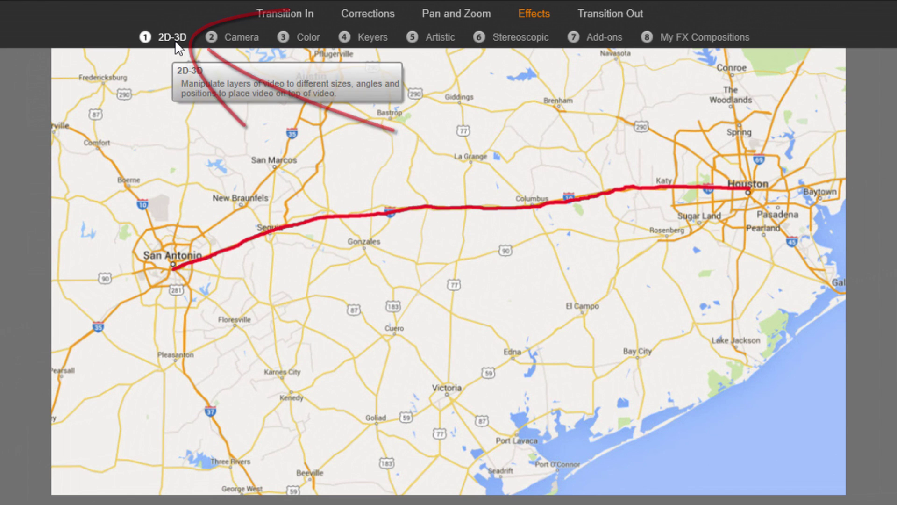
pyautogui.click(176, 42)
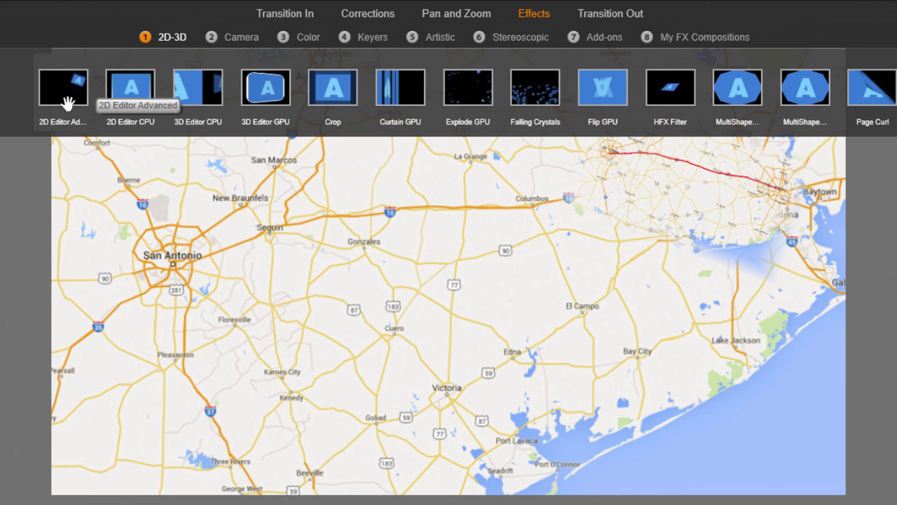
pyautogui.click(68, 102)
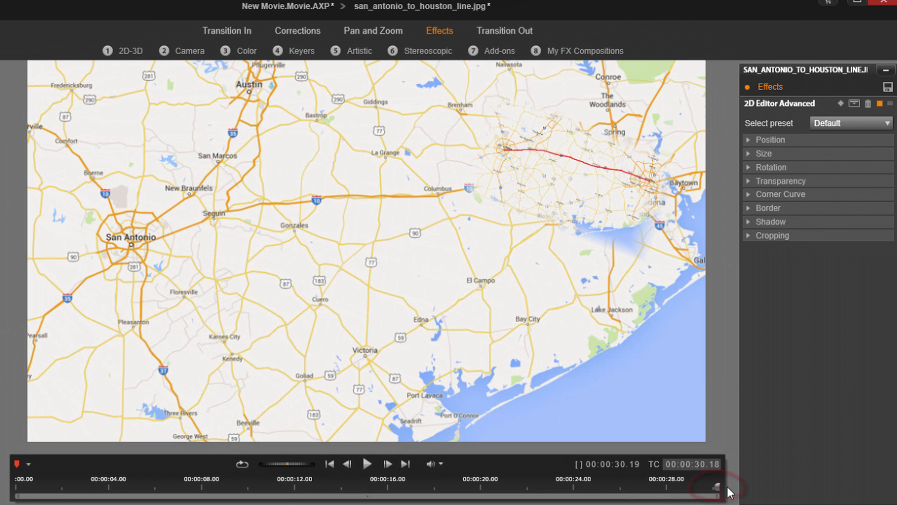
# Choose No Preset for 2D Editor Advanced and view its Cropping settings, all at 0%
pyautogui.moveTo(717, 489); pyautogui.dragTo(2, 495)
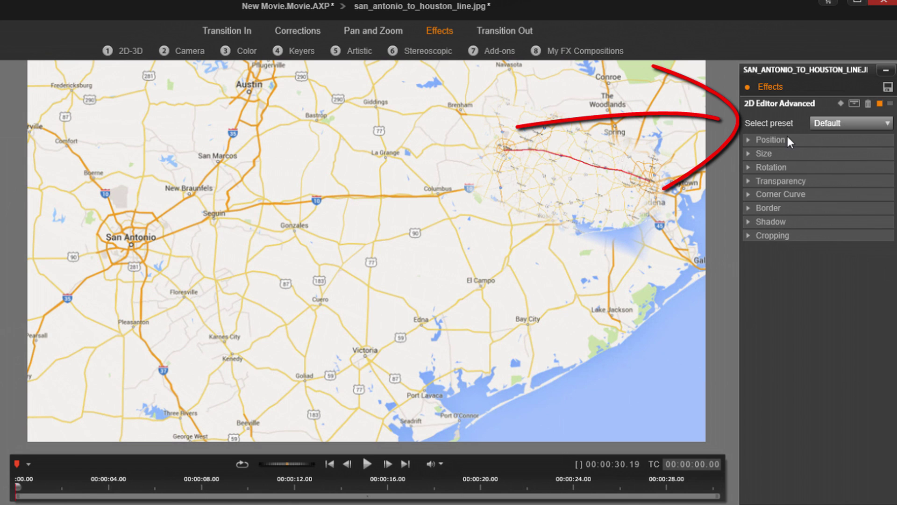
pyautogui.click(877, 121)
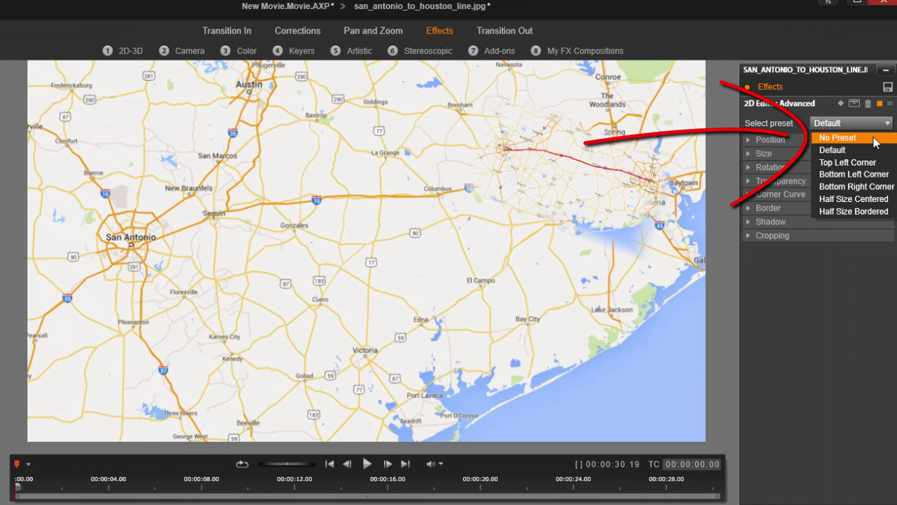
pyautogui.click(874, 137)
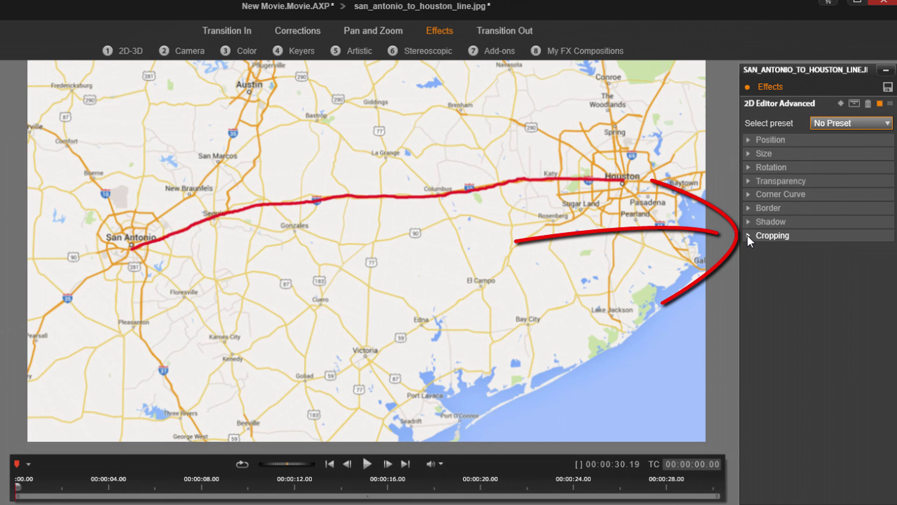
pyautogui.click(747, 235)
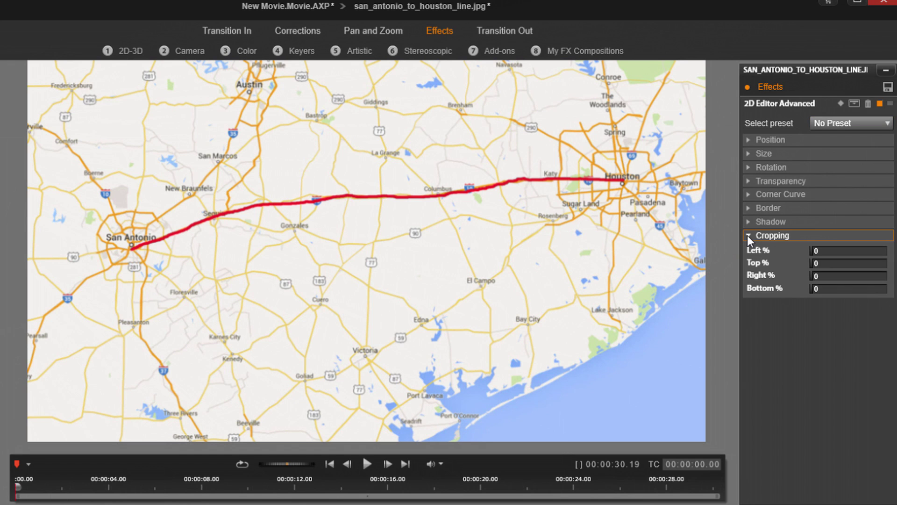
# Keyframe the line photo's Right crop at 86.6% at clip start, then move to about 15 seconds
pyautogui.click(811, 278)
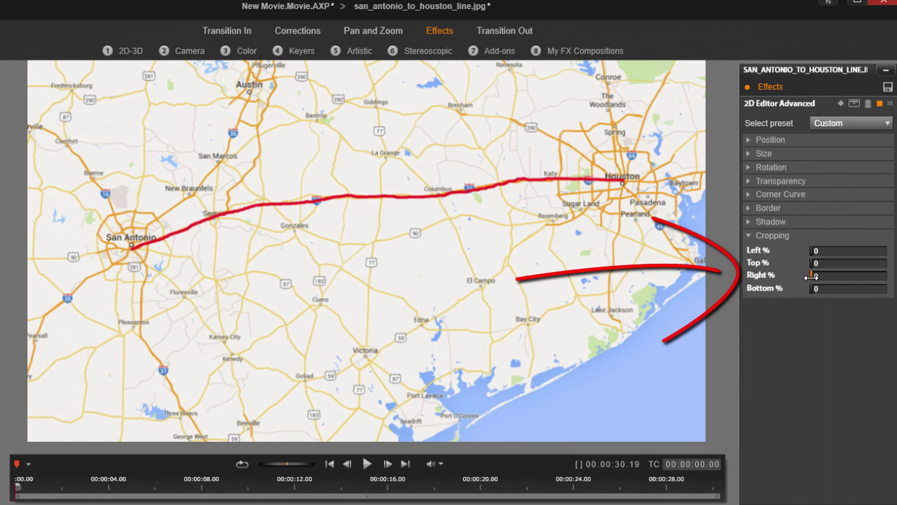
pyautogui.moveTo(812, 277); pyautogui.dragTo(896, 278)
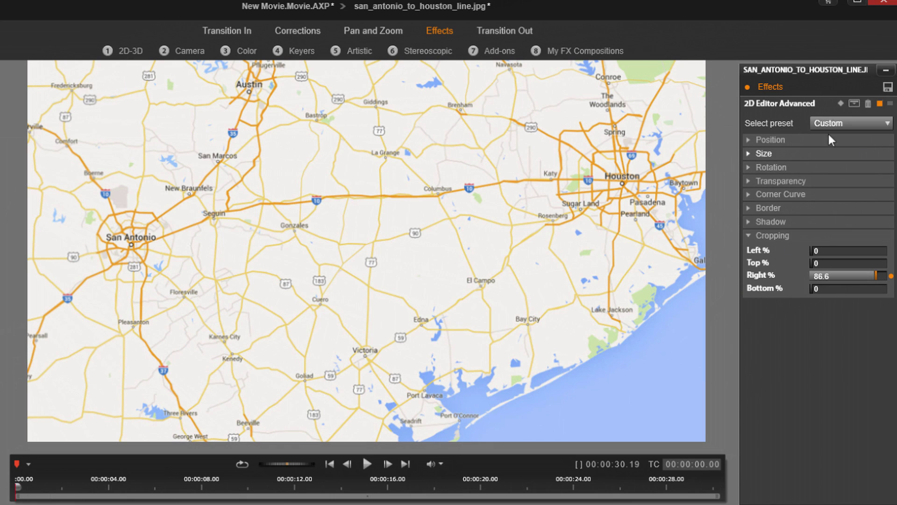
pyautogui.click(840, 103)
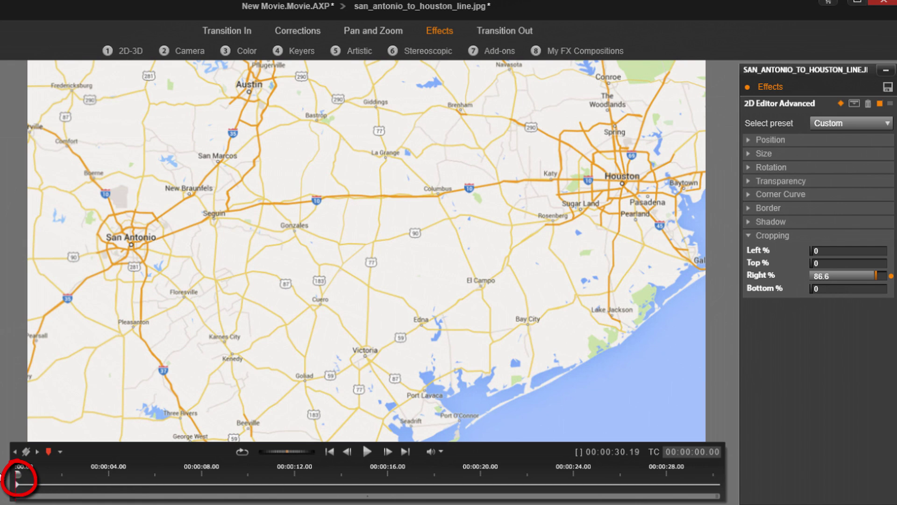
pyautogui.moveTo(16, 475); pyautogui.dragTo(387, 475)
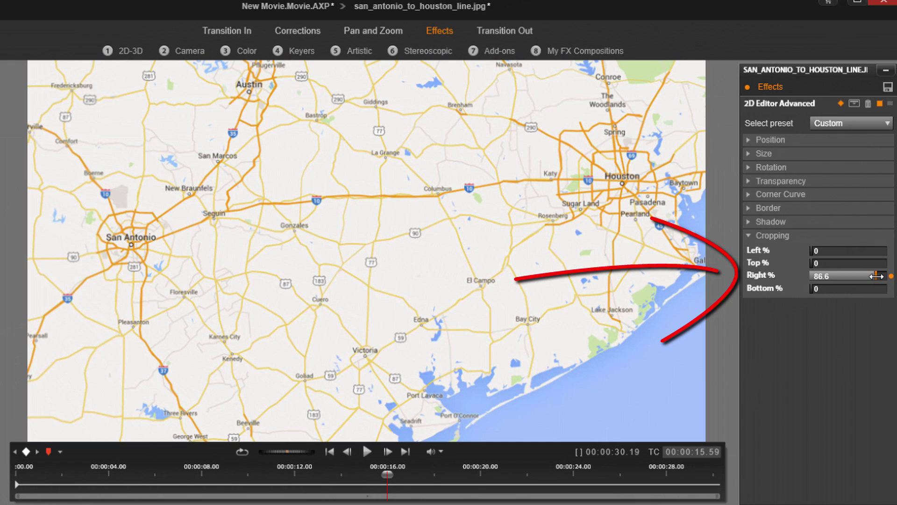
# Set Right crop to 0% near 15.59 seconds, then scrub back and forth to check the route's growth
pyautogui.moveTo(876, 276); pyautogui.dragTo(724, 280)
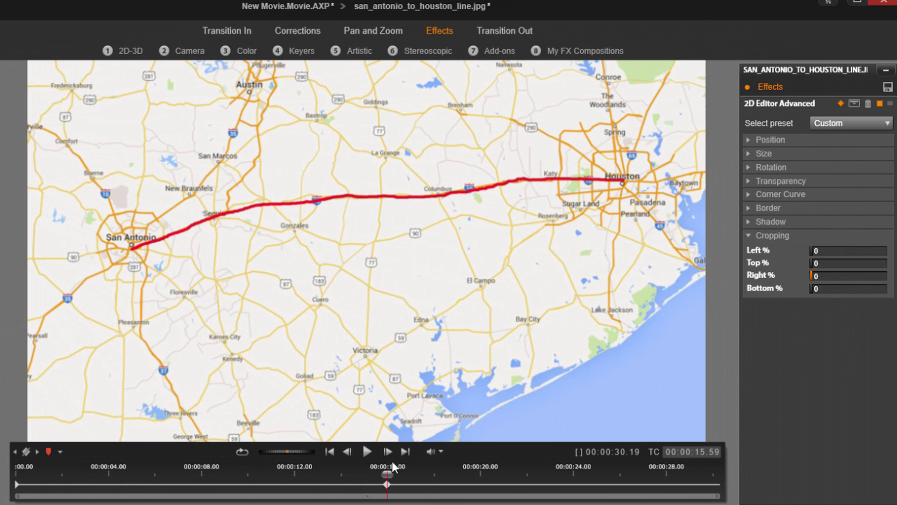
pyautogui.moveTo(387, 474); pyautogui.dragTo(225, 495)
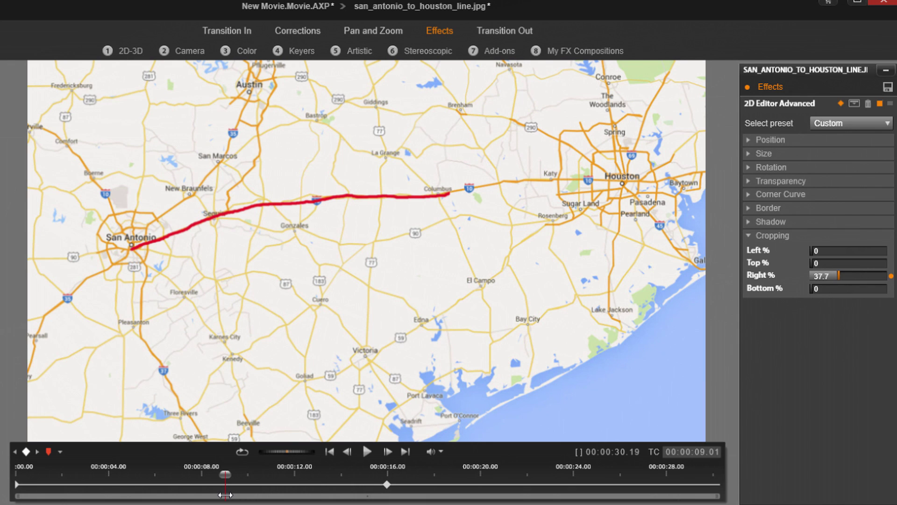
pyautogui.moveTo(225, 495); pyautogui.dragTo(781, 484)
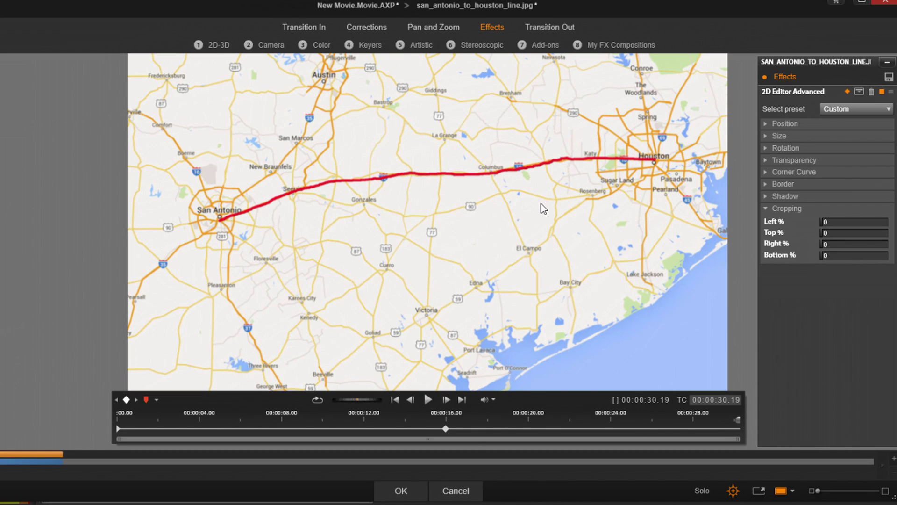
# Copy the mid-clip 0% crop keyframe and paste it at the clip's end, 00:00:30.19
pyautogui.rightClick(445, 429)
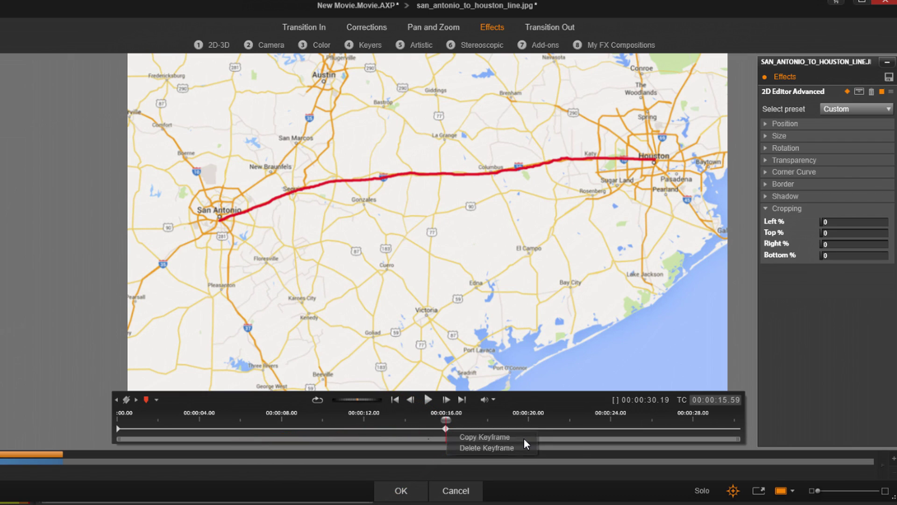
pyautogui.click(523, 438)
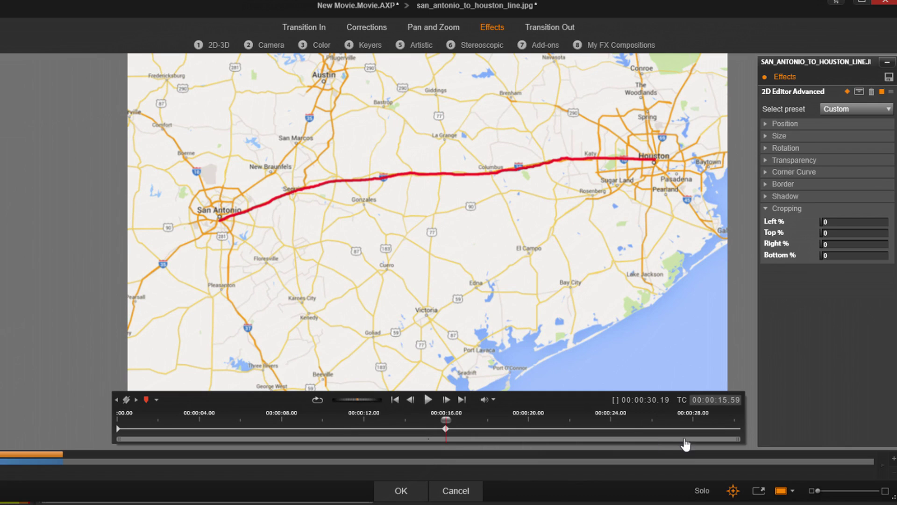
pyautogui.rightClick(737, 426)
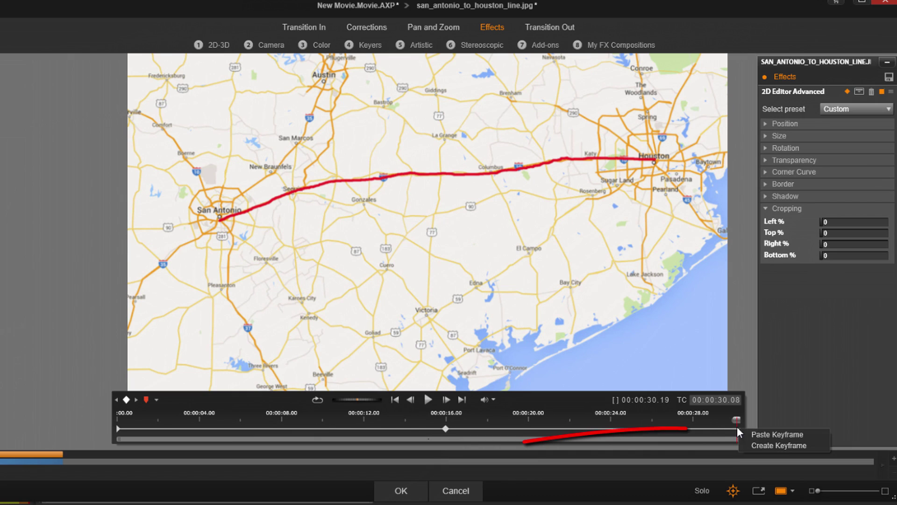
pyautogui.click(769, 435)
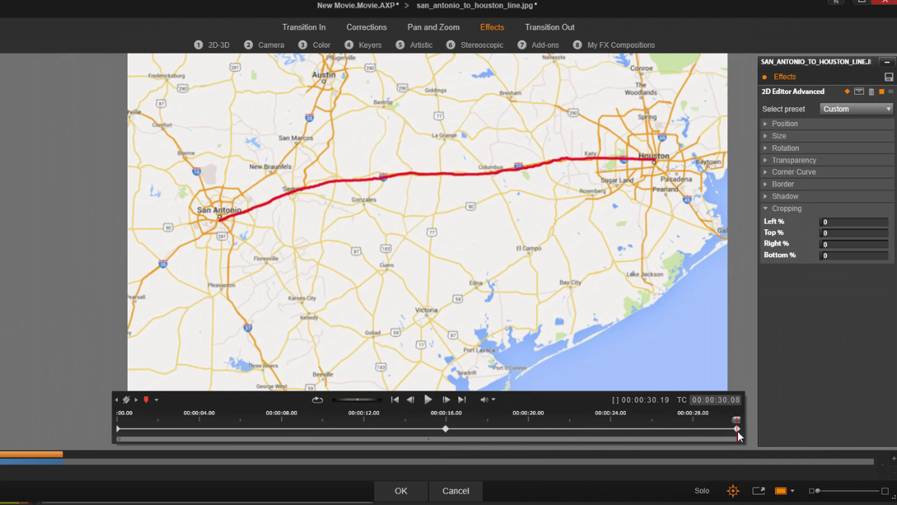
pyautogui.moveTo(739, 429); pyautogui.dragTo(801, 437)
# Apply the crop animation with OK and scrub the main timeline to preview the line clip
pyautogui.click(737, 420)
pyautogui.click(401, 491)
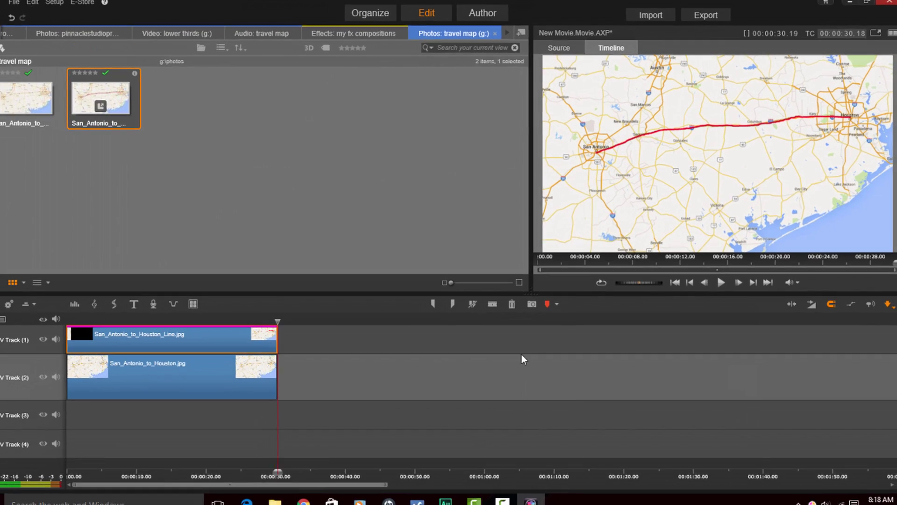
pyautogui.moveTo(277, 322); pyautogui.dragTo(47, 346)
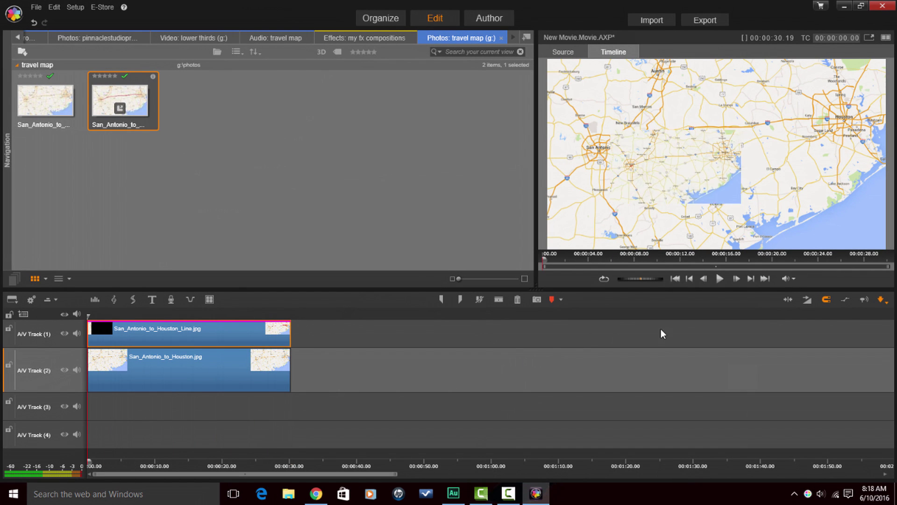